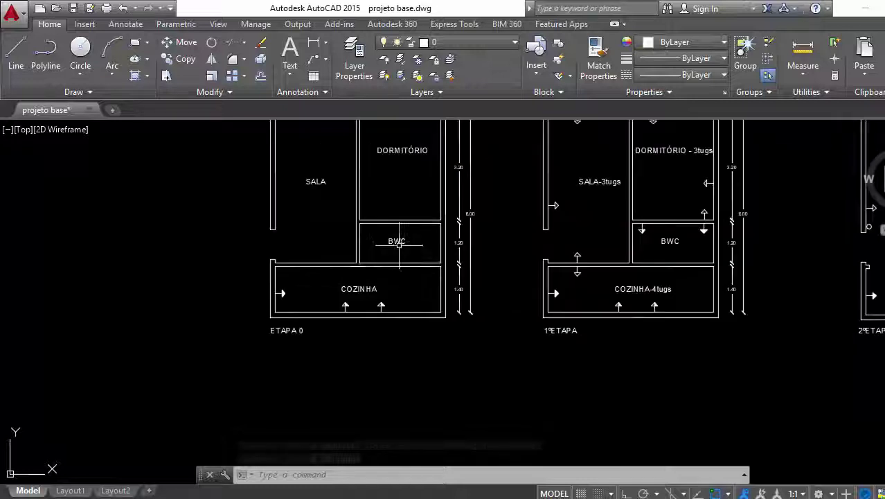
- Pan and zoom so the ETAPA 0 and 1ºETAPA floor plans fill the viewport
middle_click_drag(326, 239, 393, 286)
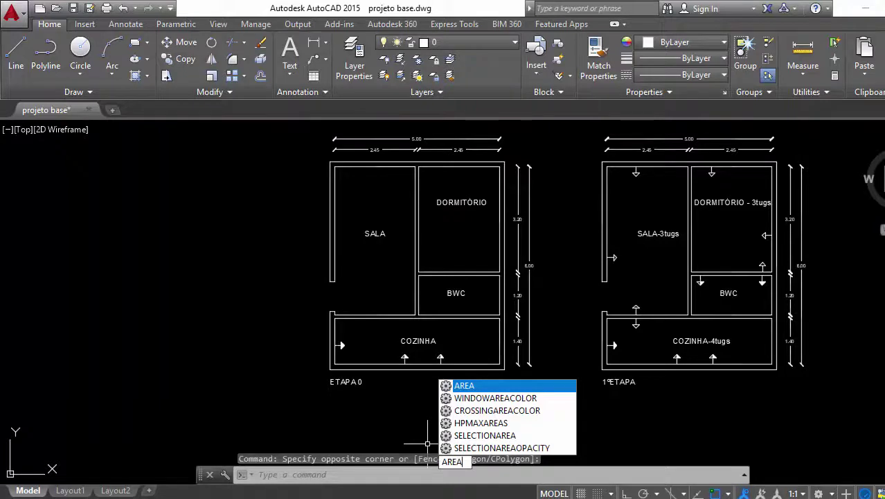
- Run AREA on the COZINHA's four inner corners, reading 7.0000 area and 12.8000 perimeter
key("Return")
scroll(439, 333, "up", 4)
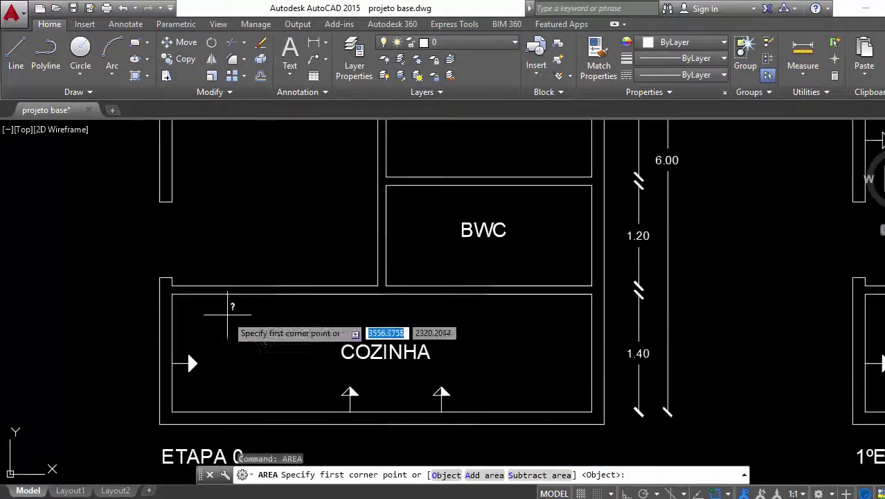
left_click(172, 293)
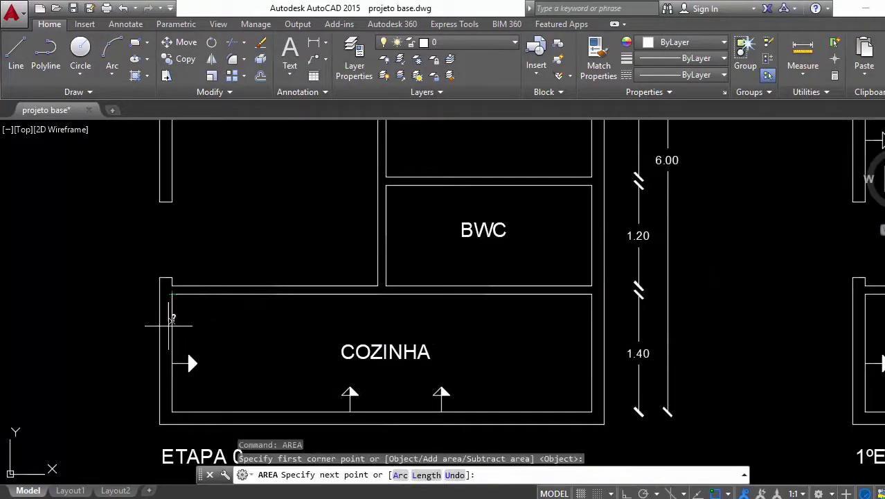
left_click(172, 411)
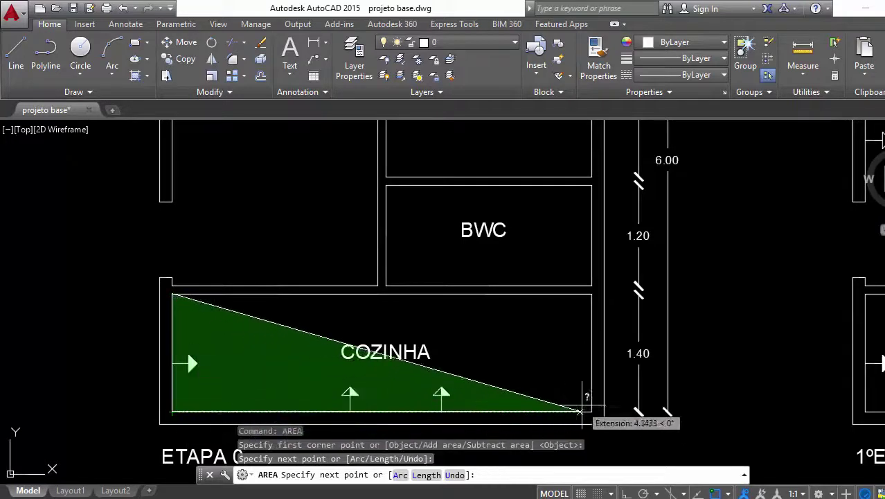
left_click(592, 412)
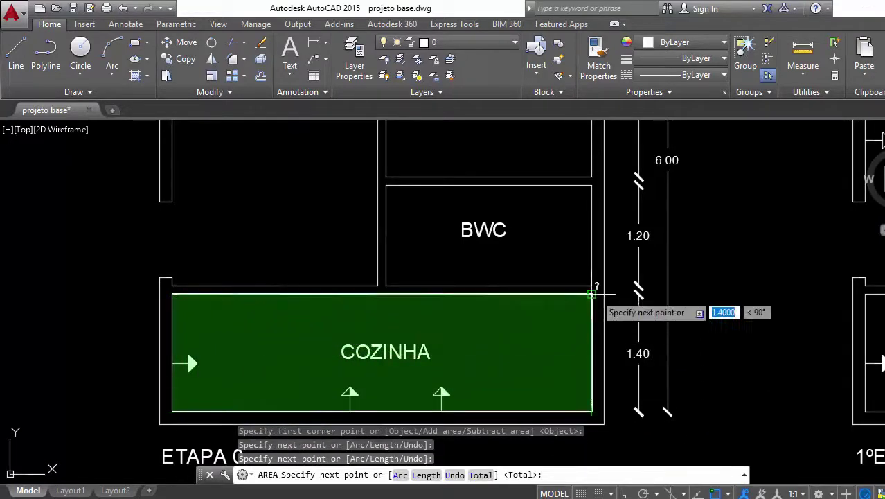
left_click(592, 294)
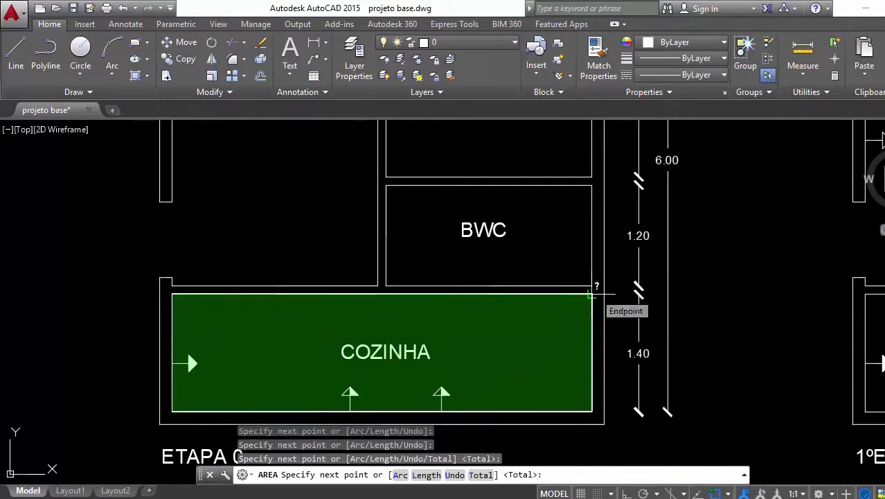
key("Return")
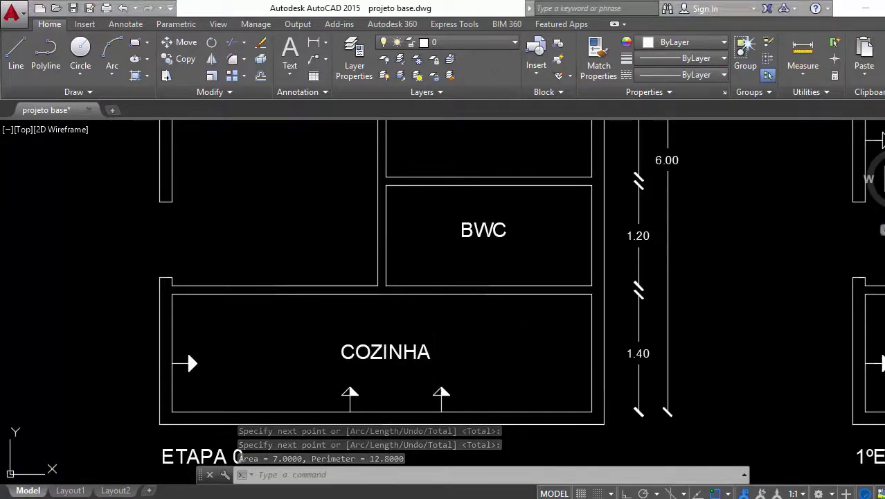
key("super")
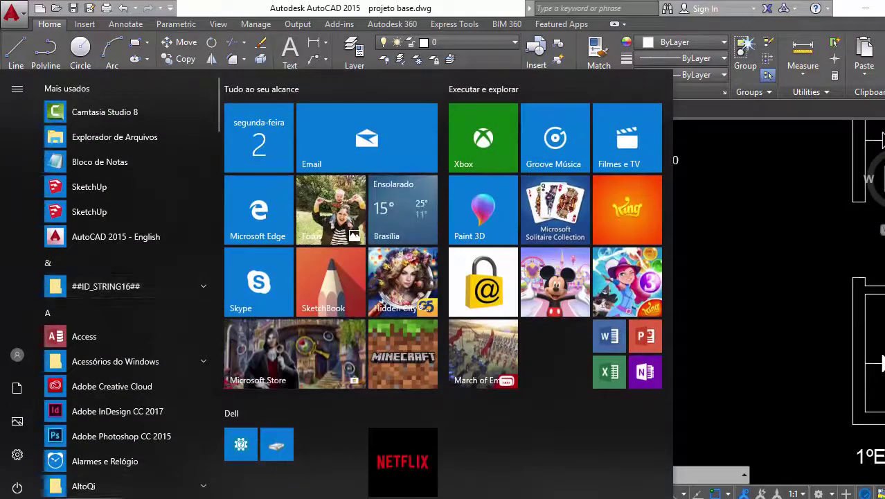
key("Escape")
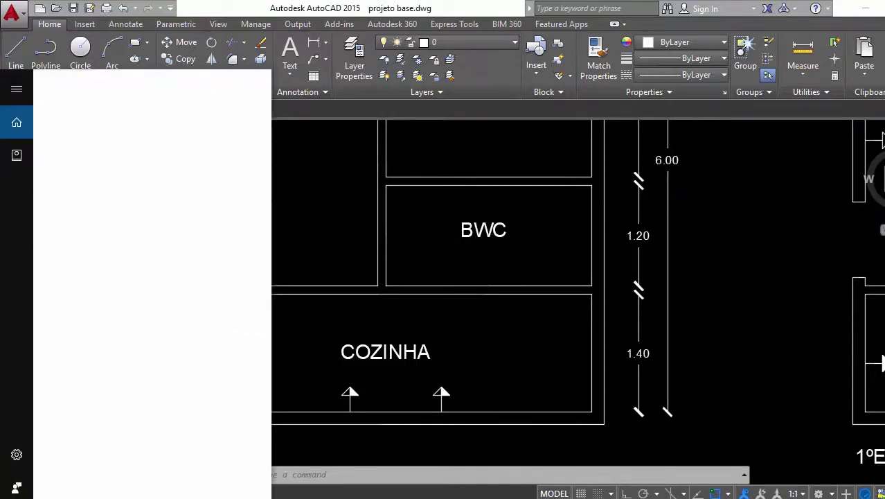
type("caca")
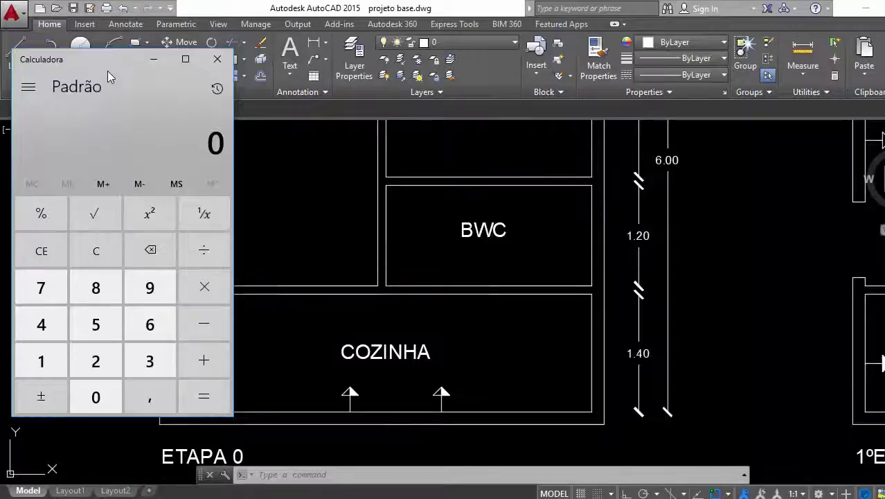
type("12,8/")
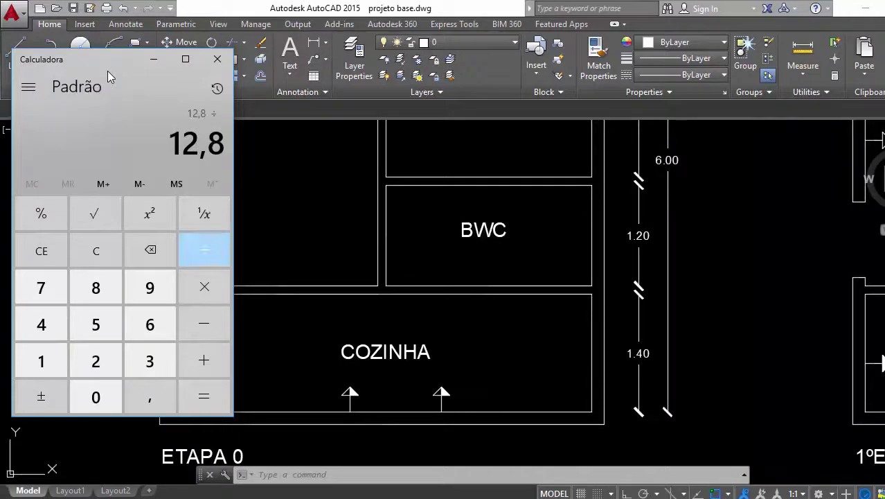
type("3,5")
key("Return")
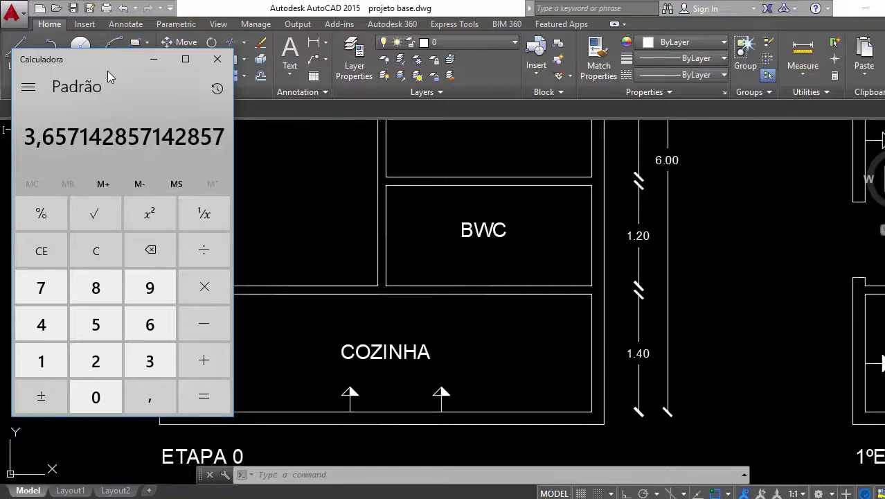
- Minimize the Calculator to bring the AutoCAD kitchen plan back to front
left_click(154, 60)
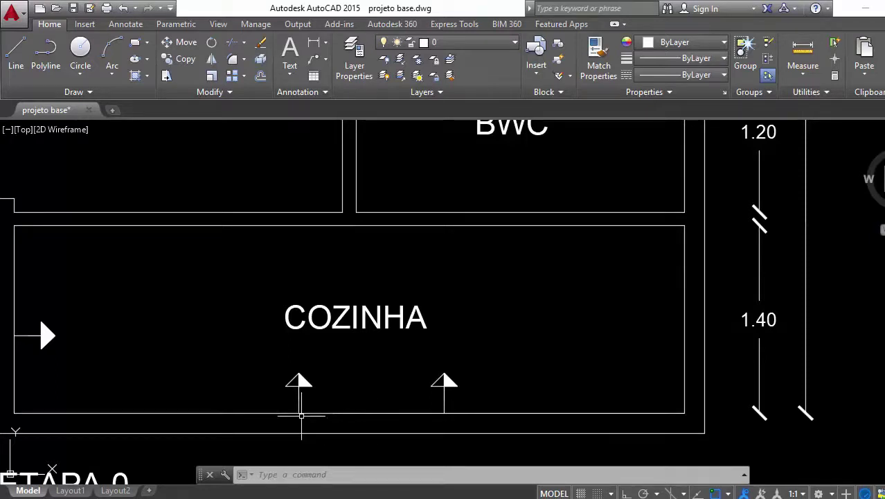
middle_click_drag(129, 399, 184, 390)
scroll(86, 337, "up", 2)
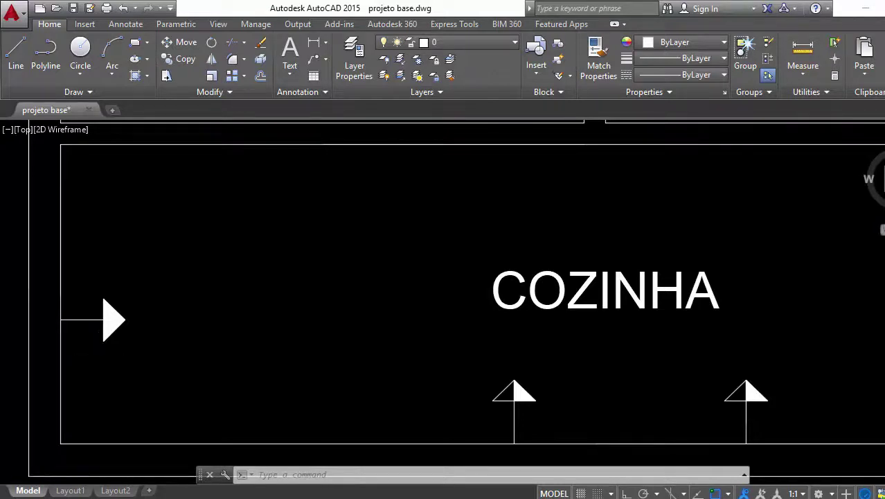
scroll(98, 355, "down", 2)
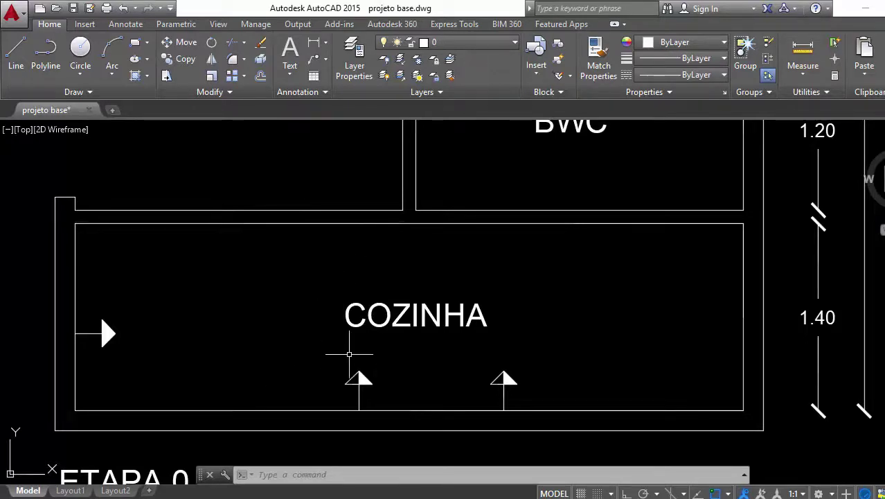
scroll(349, 353, "down", 2)
- Copy the kitchen's left outlet arrow to a spot left of the COZINHA label
scroll(349, 354, "up", 2)
left_click(378, 347)
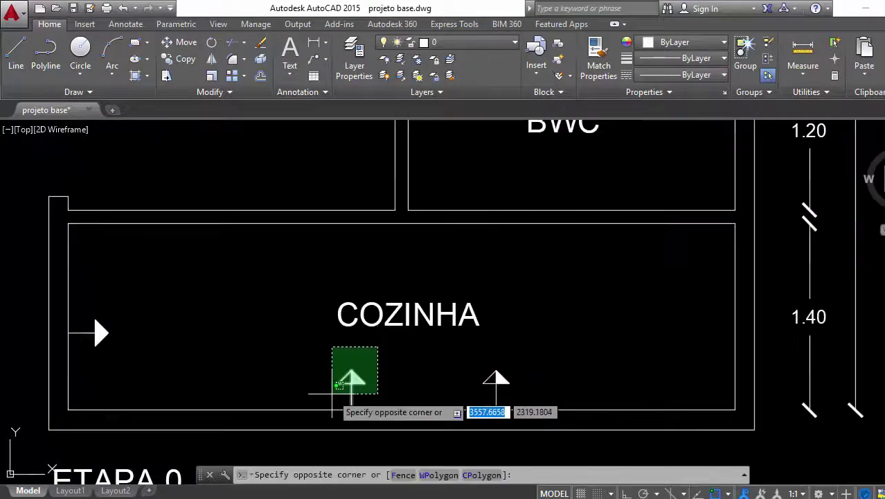
left_click(372, 371)
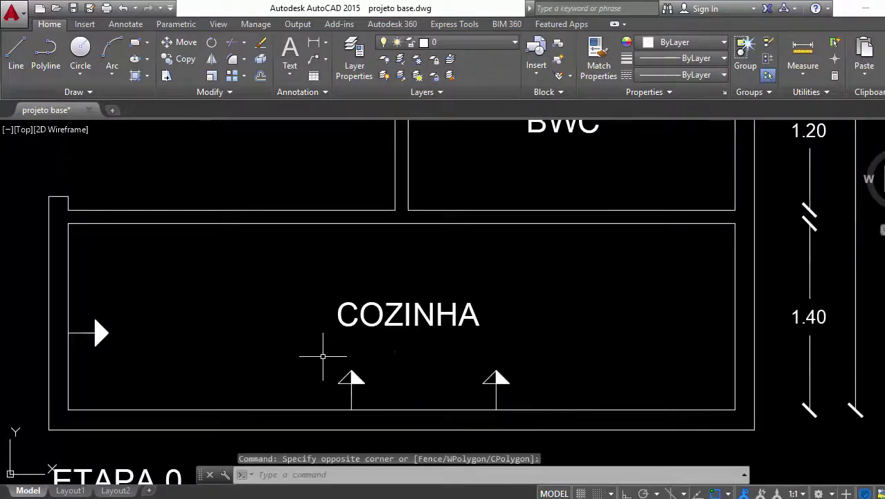
left_click(318, 353)
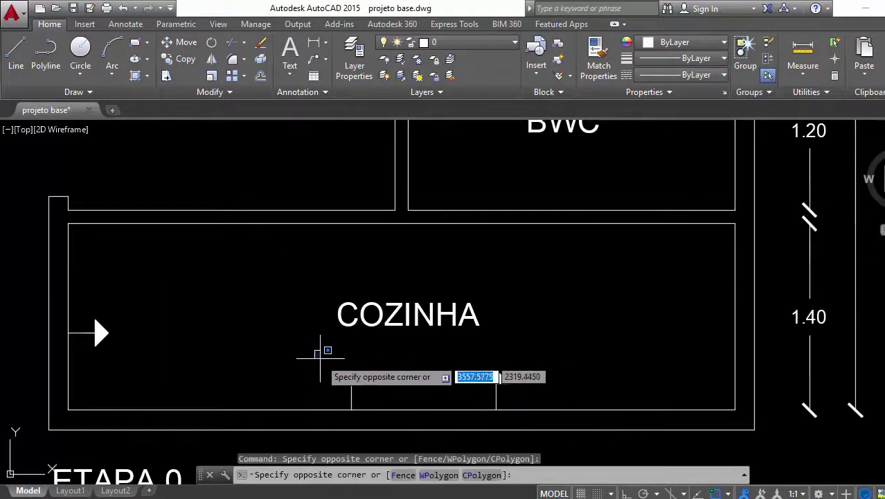
left_click(323, 357)
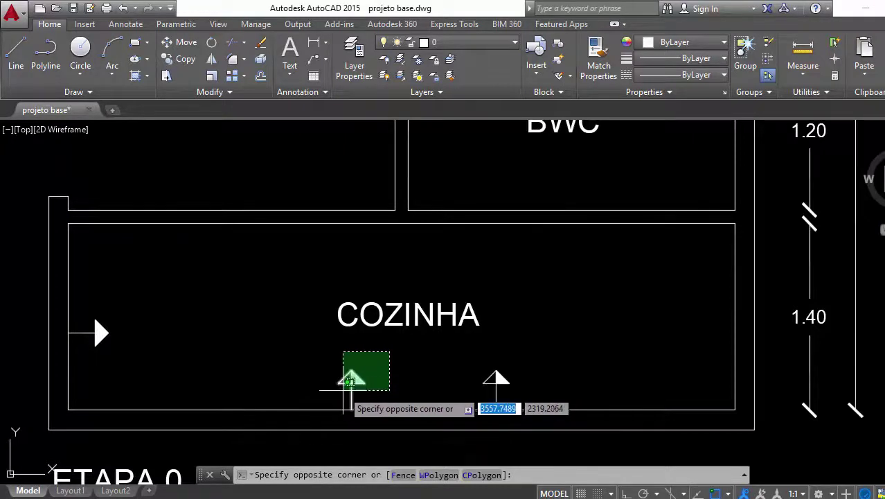
left_click(332, 393)
type("c")
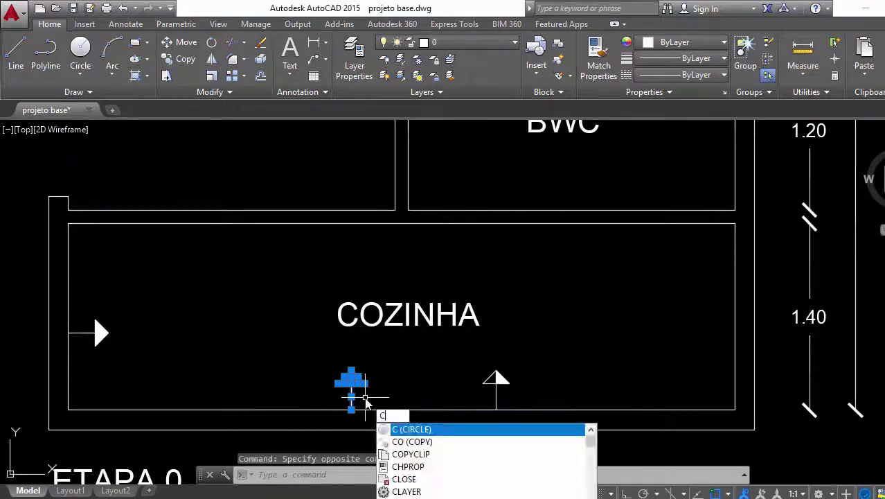
type("i")
key("BackSpace")
key("Return")
left_click(351, 408)
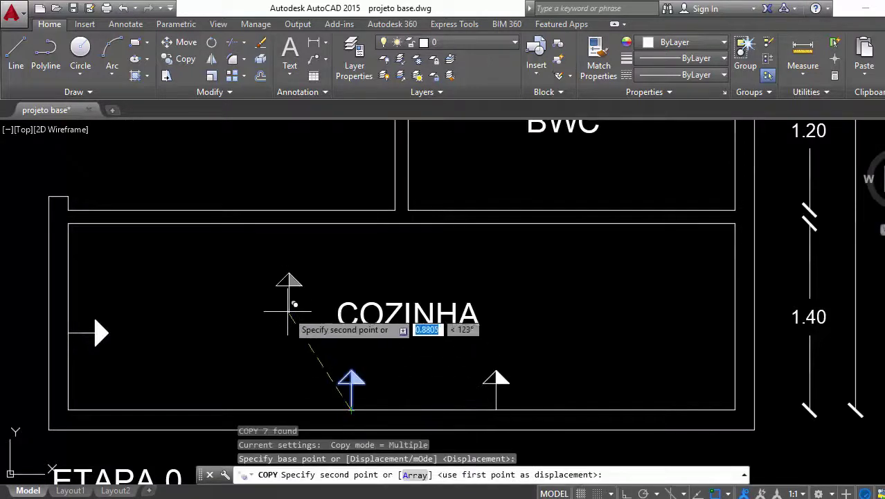
left_click(280, 287)
key("Escape")
- Rotate the copied outlet arrow about its base so it points downward
left_click(250, 243)
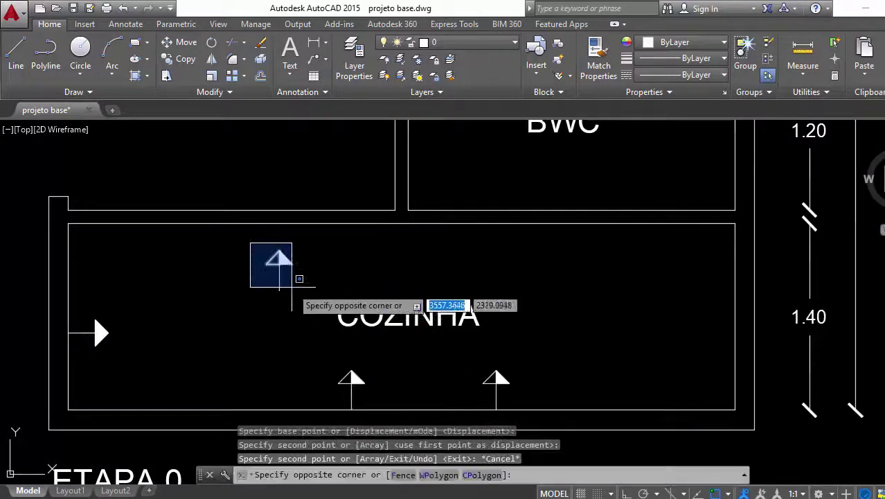
left_click(292, 286)
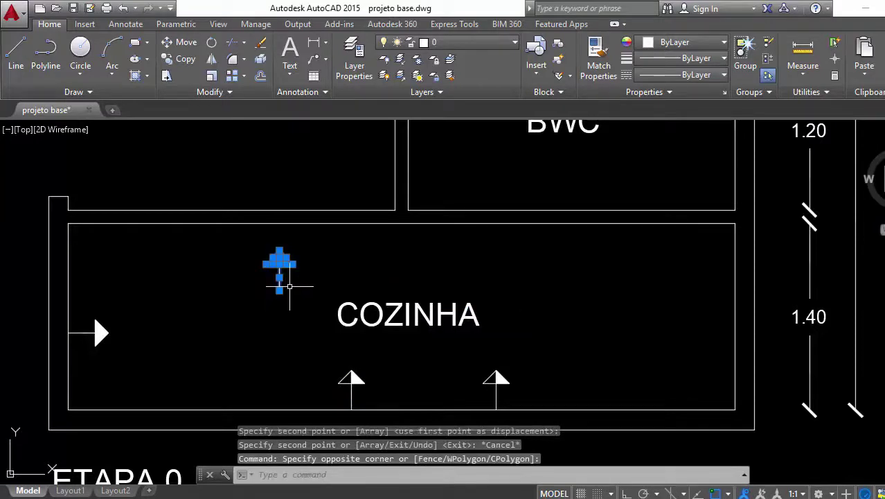
type("ro")
key("Return")
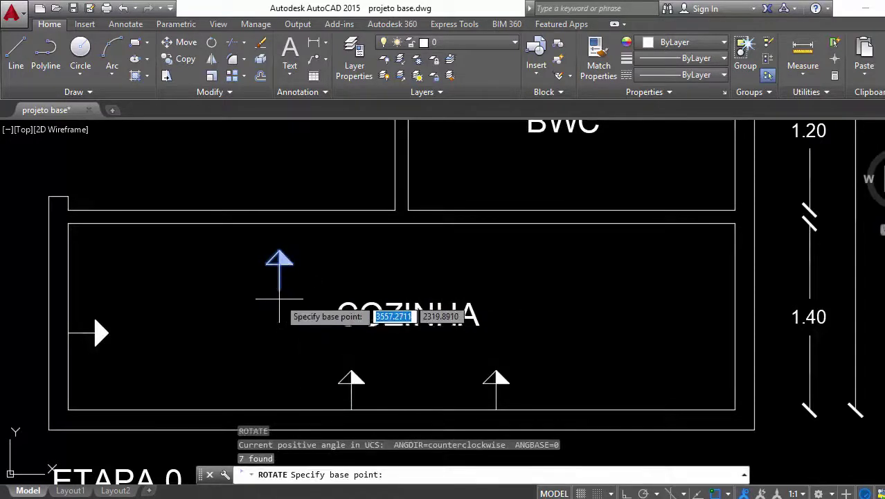
left_click(279, 289)
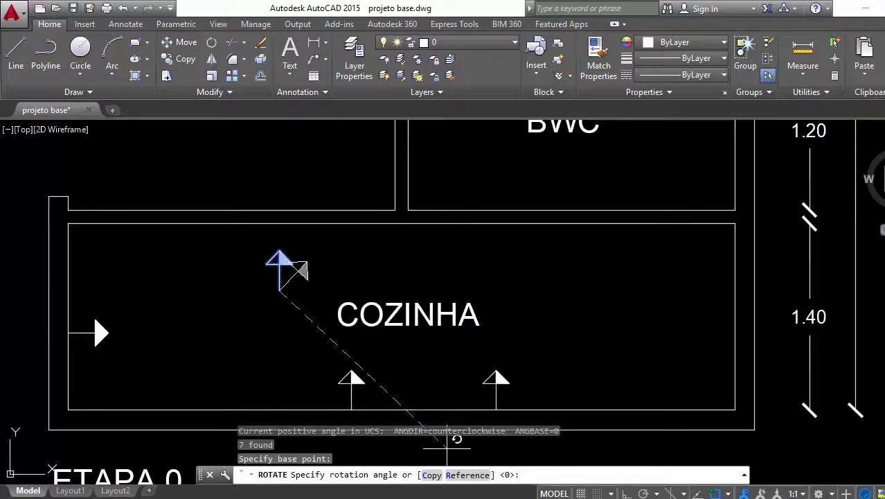
left_click(216, 317)
- Zoom in on the downward symbol and delete its triangle's filled half
left_click(239, 276)
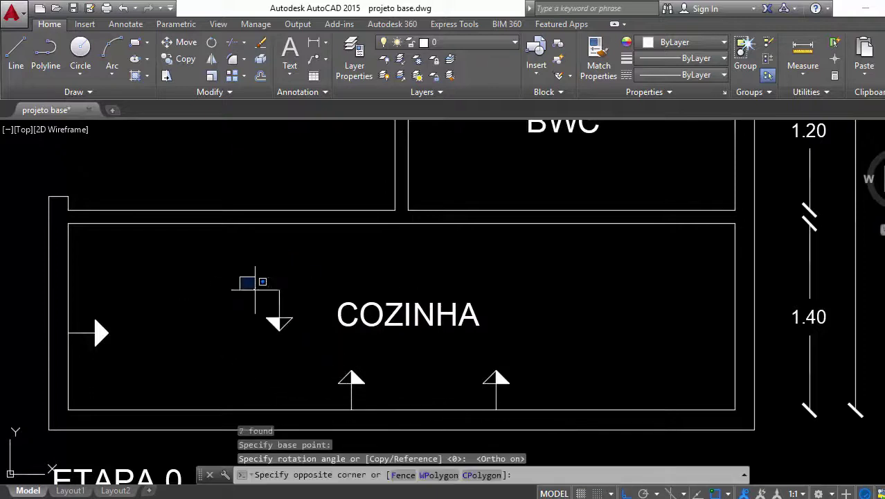
left_click(327, 360)
key("Return")
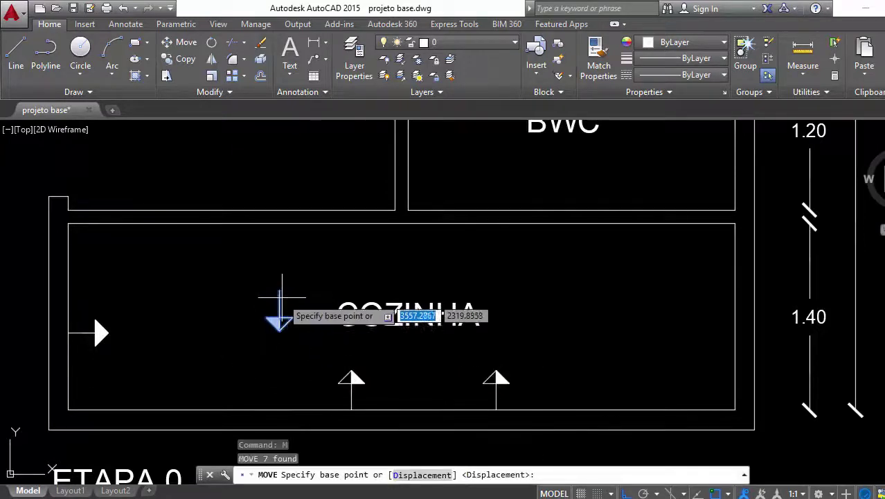
left_click(280, 291)
key("Escape")
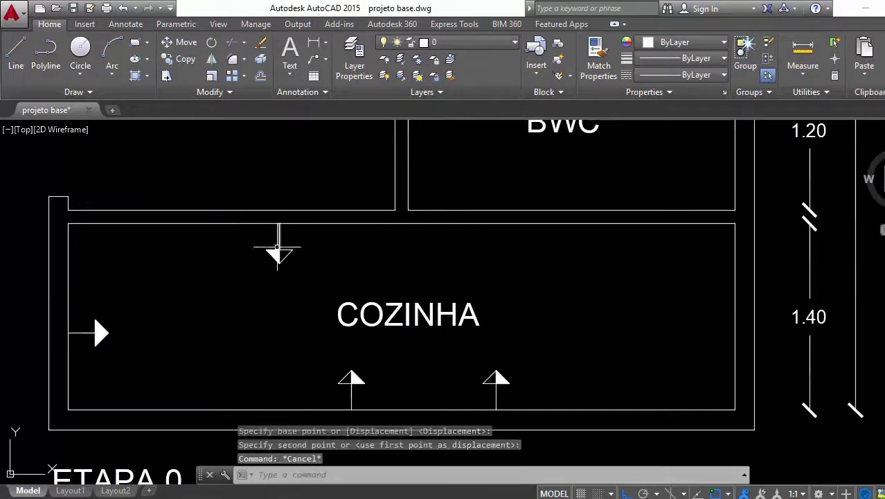
scroll(277, 247, "up", 3)
scroll(277, 247, "up", 3)
left_click(294, 253)
left_click(260, 247)
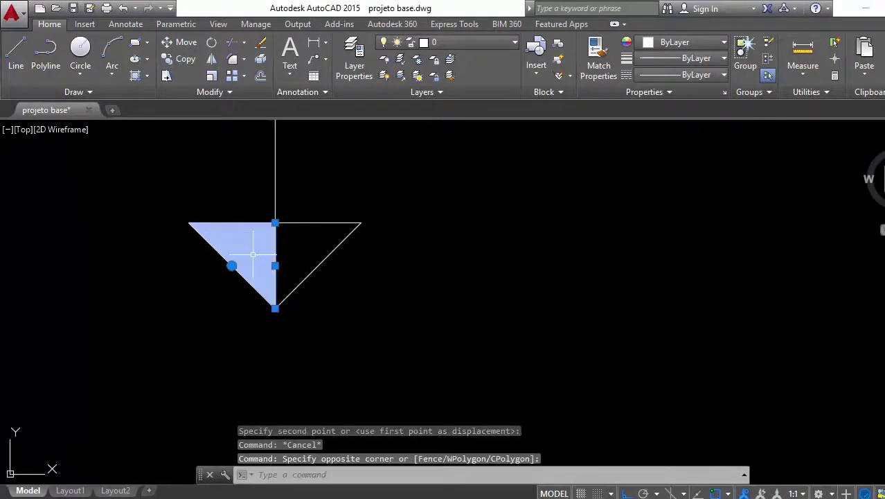
key("Delete")
scroll(260, 257, "down", 3)
scroll(334, 319, "down", 2)
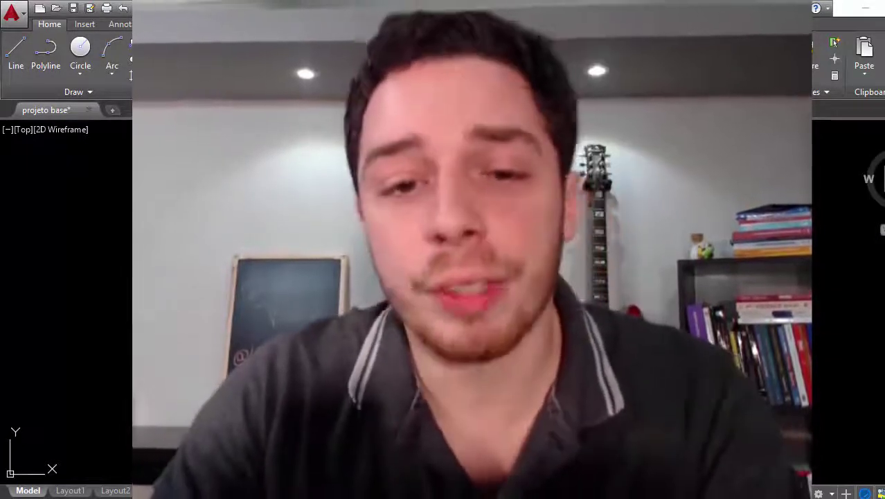
- Run AREA on the BWC room's four corners, reading 2.9400 area and 7.3000 perimeter
type("area")
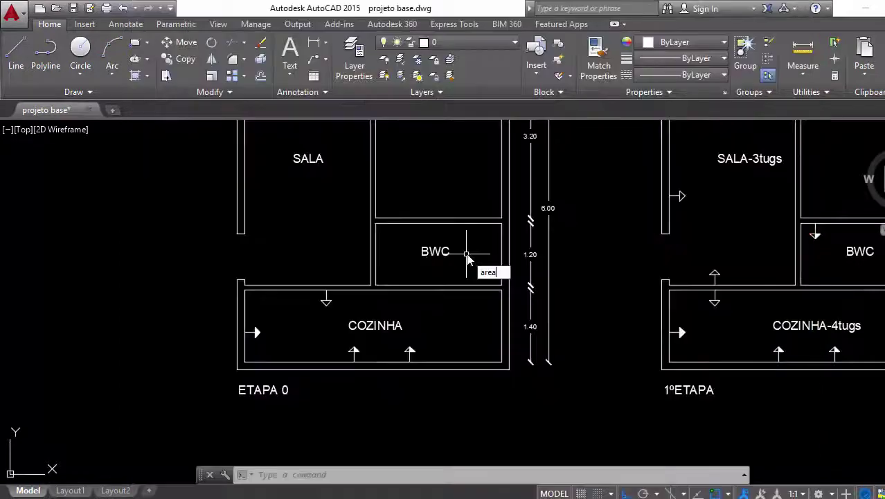
key("Return")
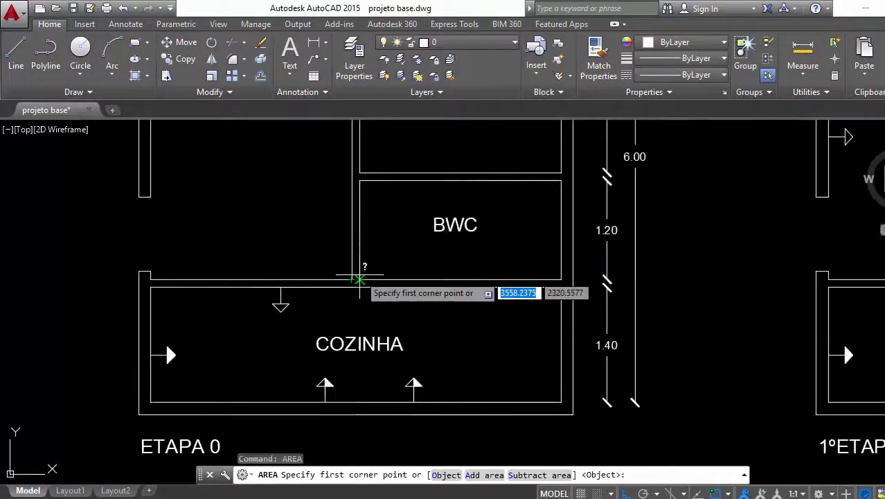
left_click(360, 277)
left_click(561, 277)
left_click(560, 181)
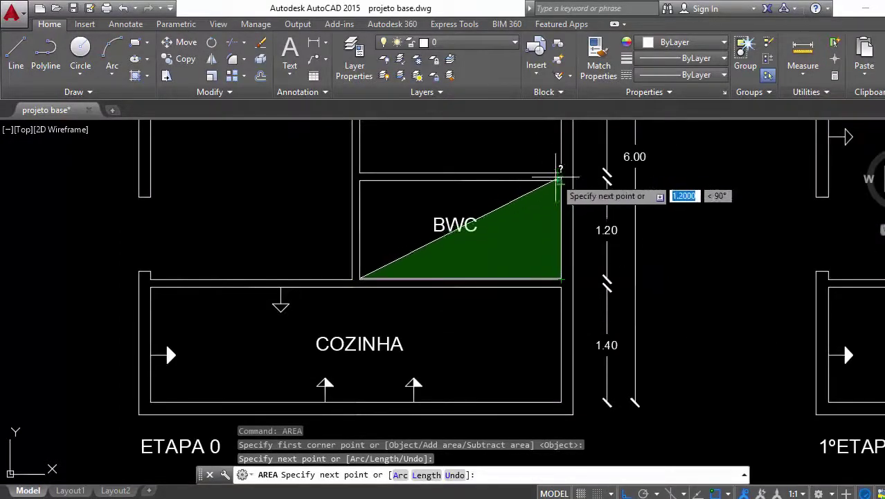
left_click(361, 181)
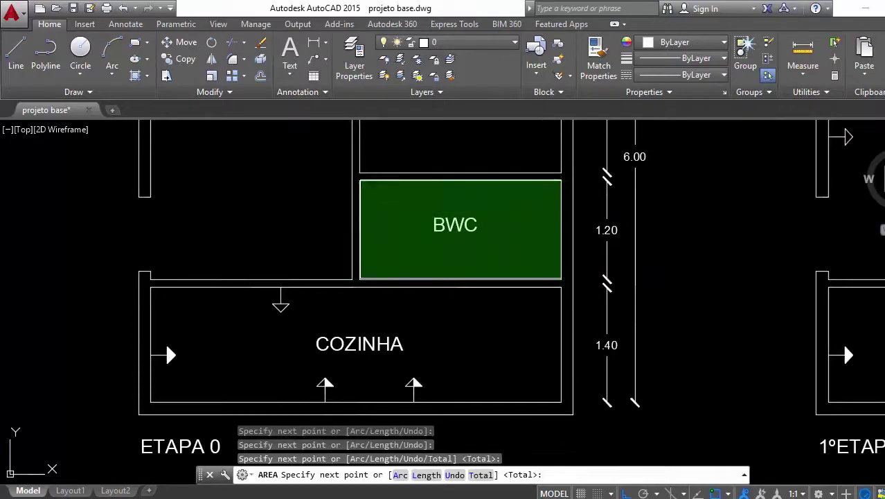
key("Return")
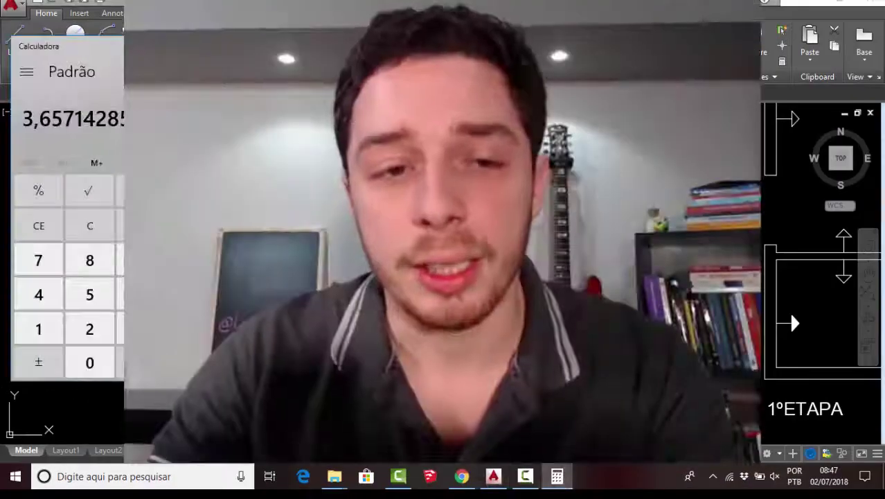
- Switch back to AutoCAD and pan the drawing toward the 2ºETAPA plan
key("alt+Tab")
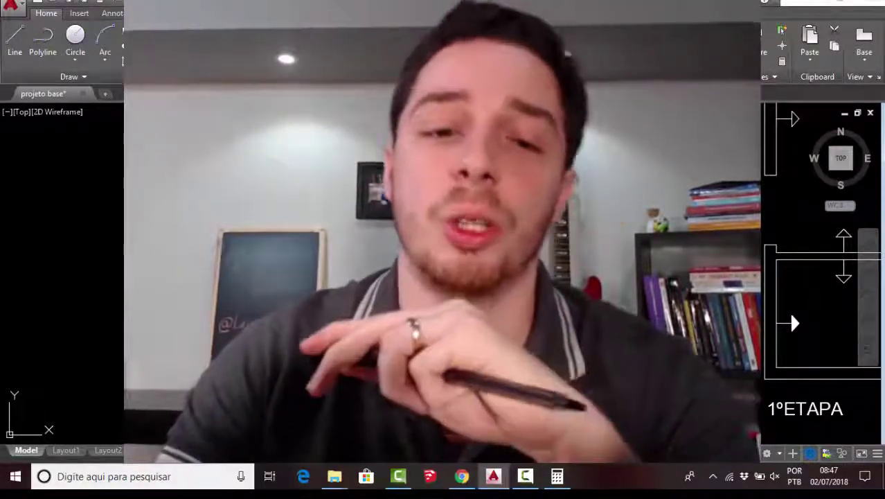
middle_click_drag(789, 310, 485, 312)
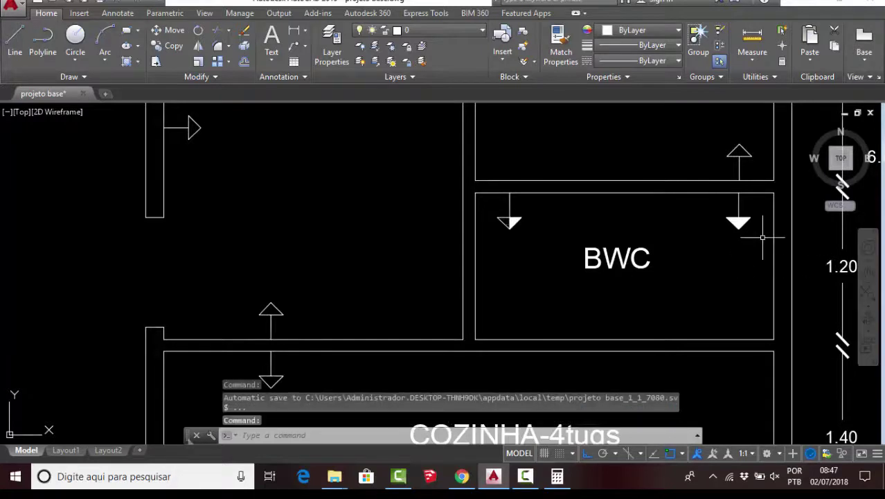
scroll(762, 237, "up", 2)
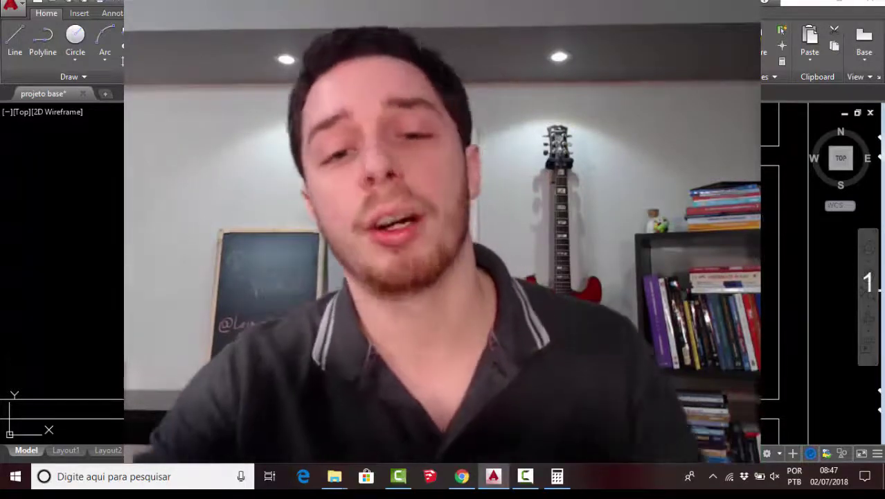
scroll(761, 237, "up", 2)
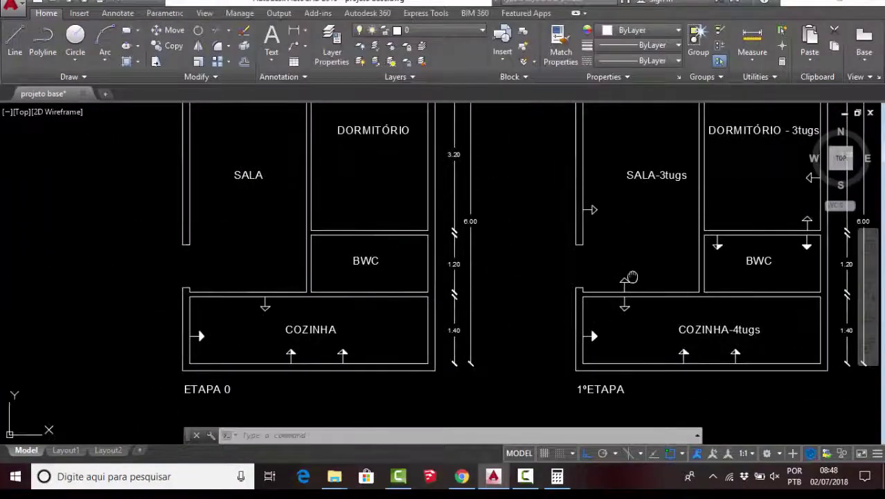
middle_click_drag(631, 277, 315, 295)
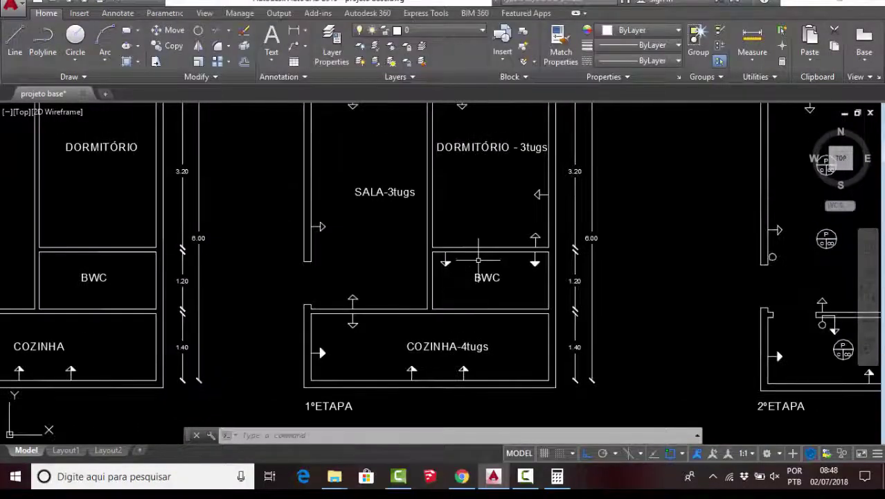
scroll(340, 263, "up", 2)
middle_click_drag(446, 310, 484, 167)
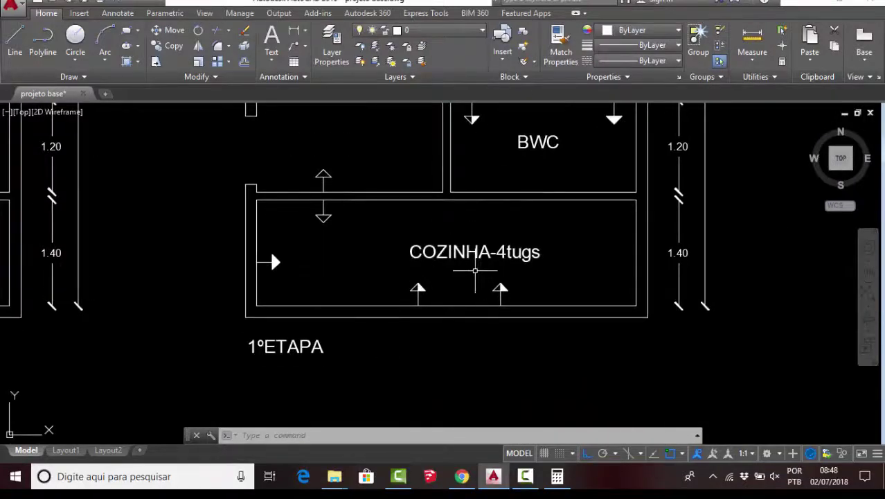
scroll(478, 297, "down", 1)
scroll(360, 267, "up", 3)
middle_click_drag(549, 385, 502, 340)
left_click(435, 288)
left_click(472, 383)
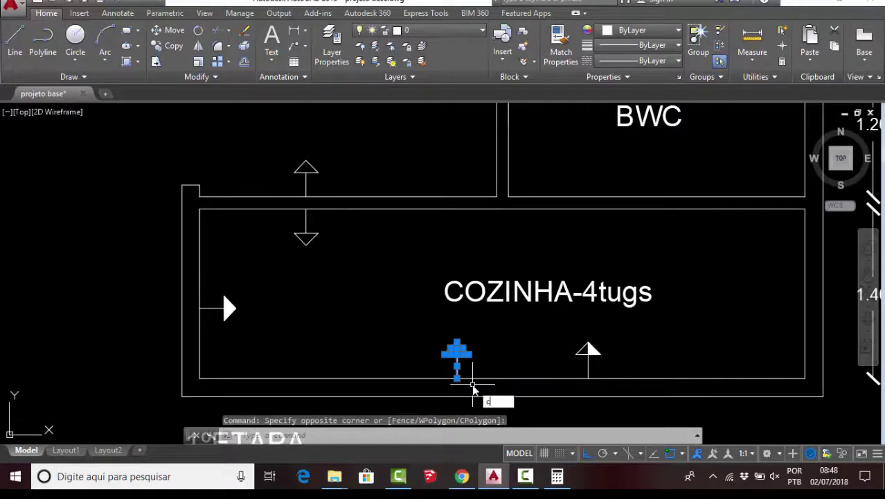
type("o")
key("Return")
left_click(472, 379)
scroll(491, 359, "down", 2)
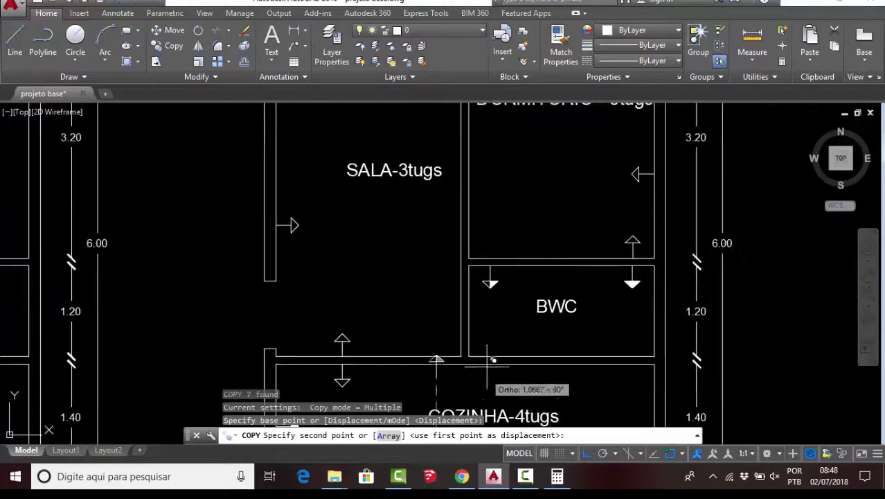
scroll(533, 340, "up", 3)
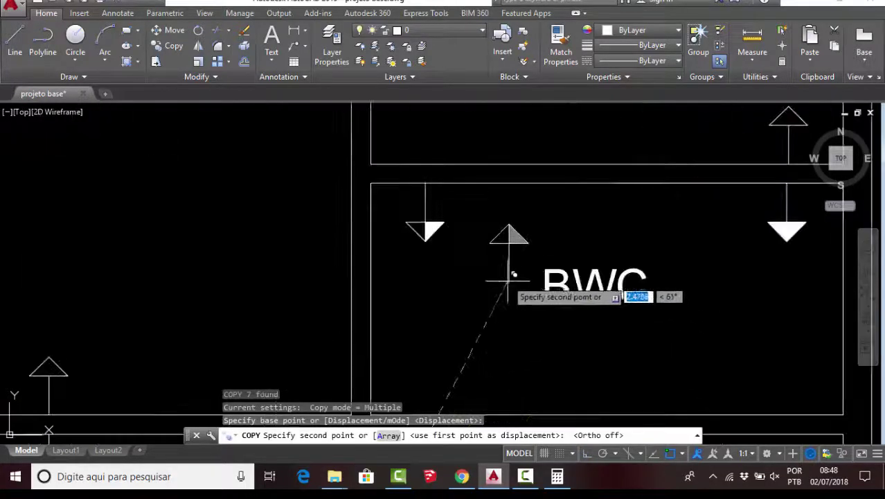
left_click(493, 253)
key("Escape")
left_click(475, 201)
left_click(518, 277)
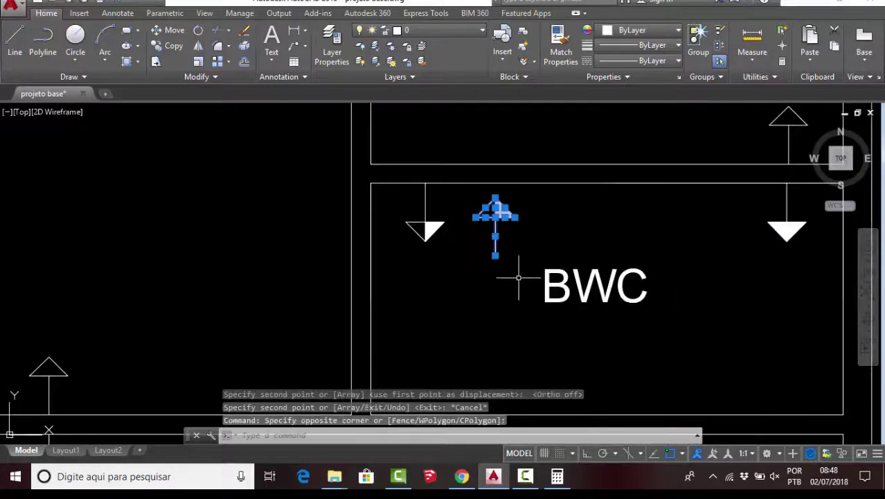
type("o")
key("Return")
left_click(495, 255)
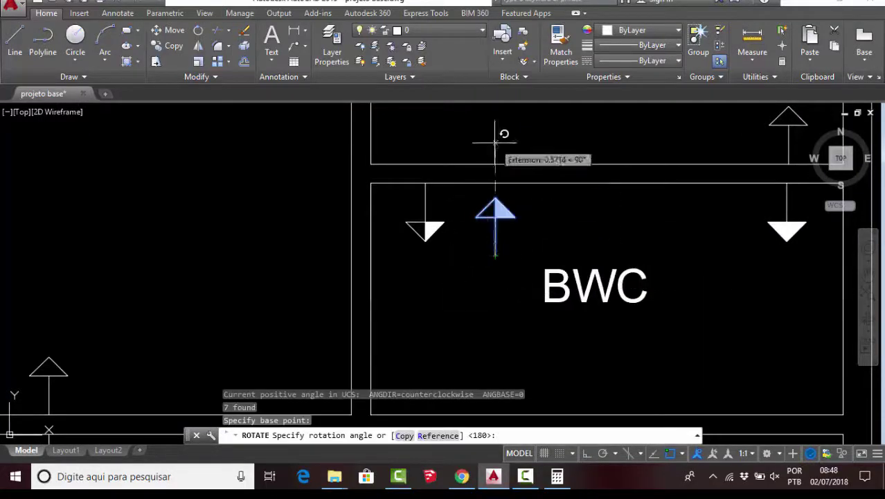
left_click(586, 453)
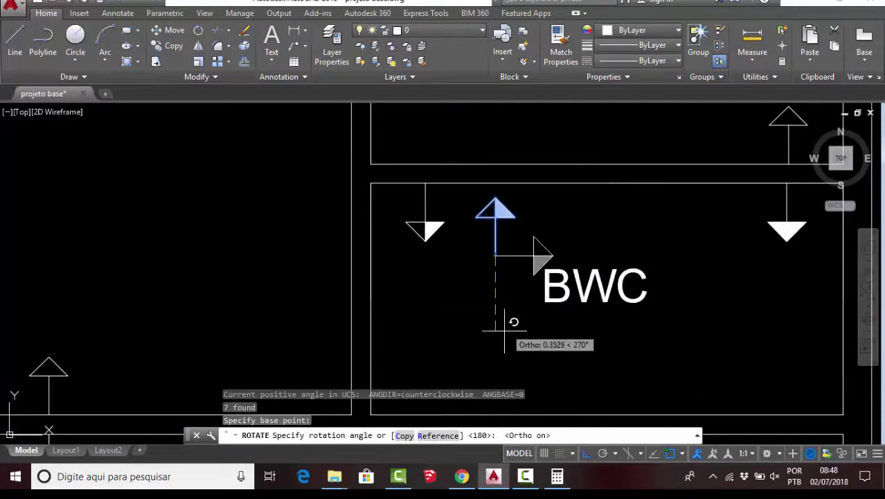
left_click(404, 312)
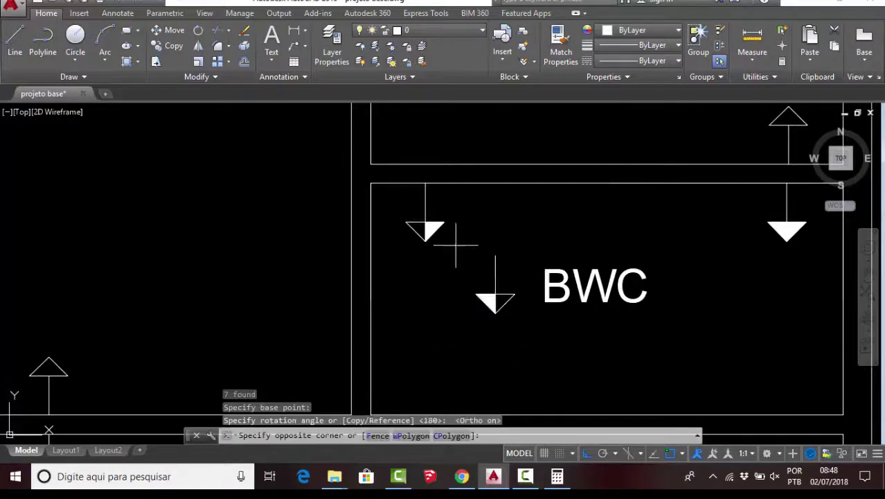
left_click(514, 316)
key("Delete")
scroll(521, 334, "down", 3)
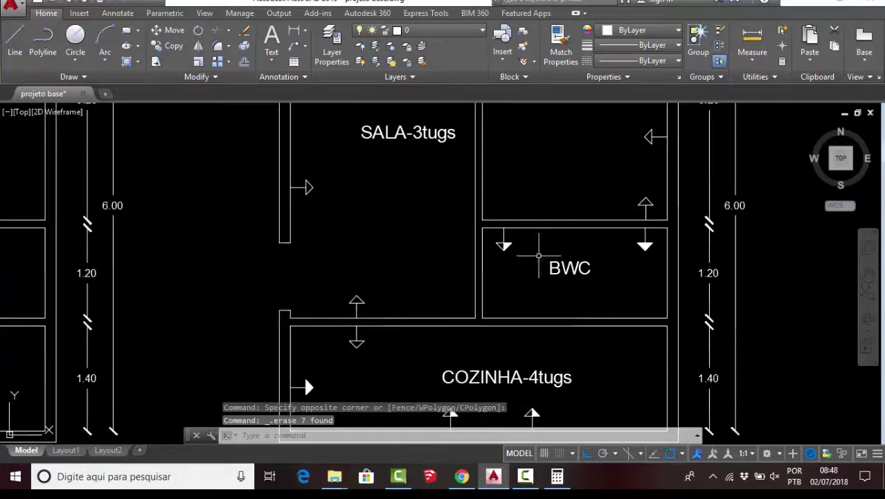
scroll(500, 248, "up", 2)
scroll(506, 242, "up", 2)
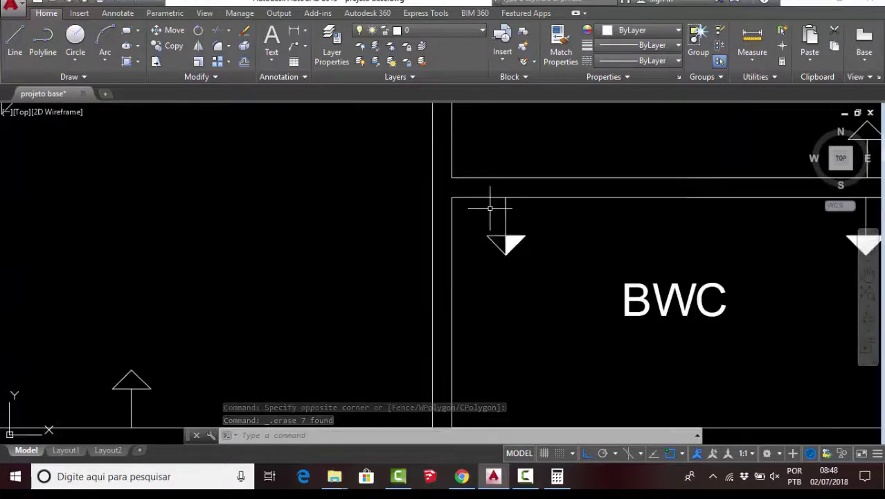
mouse_move(657, 260)
middle_mouse_down()
mouse_move(812, 240)
mouse_move(747, 241)
middle_mouse_up()
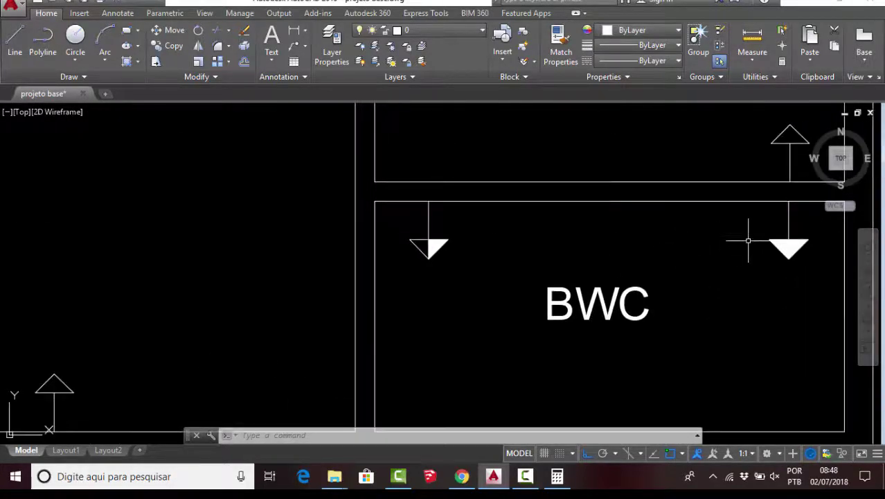
scroll(814, 249, "down", 4)
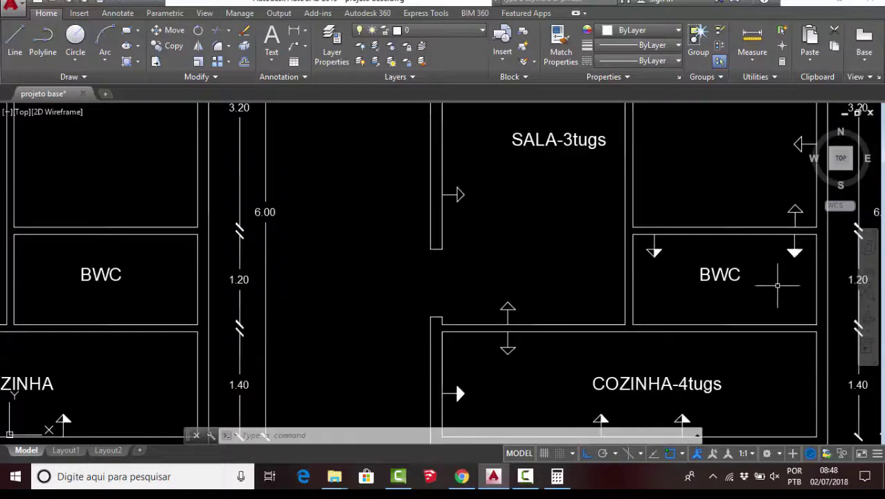